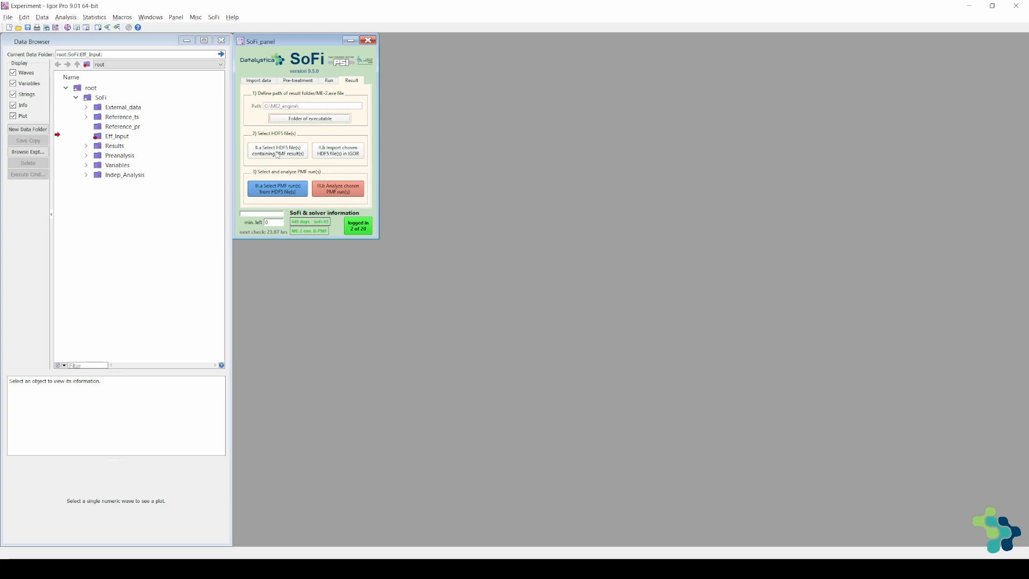
# Choose the Tutorial HDF5 file containing the PMF results and import it into Igor
pyautogui.click(278, 154)
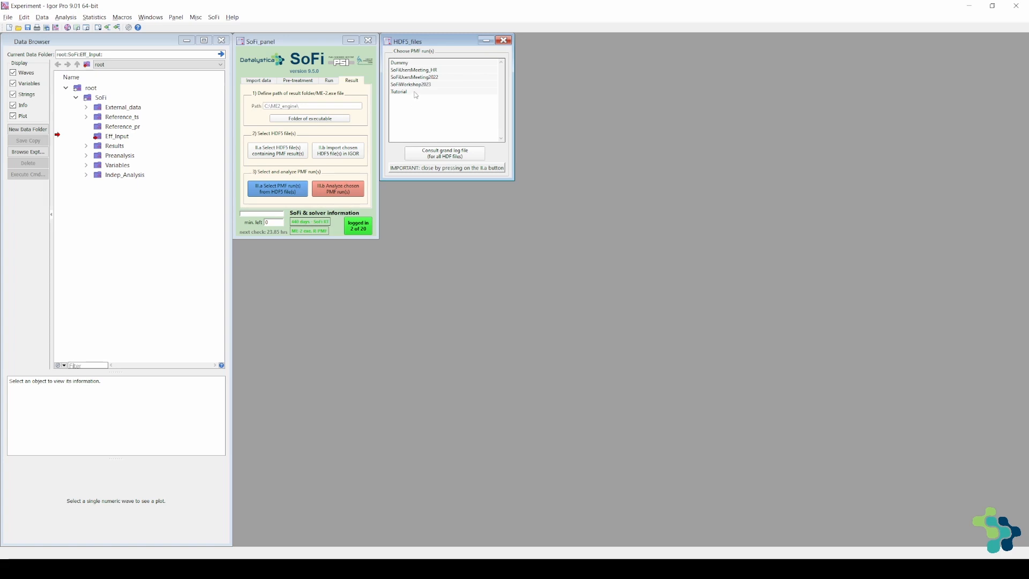
pyautogui.click(415, 95)
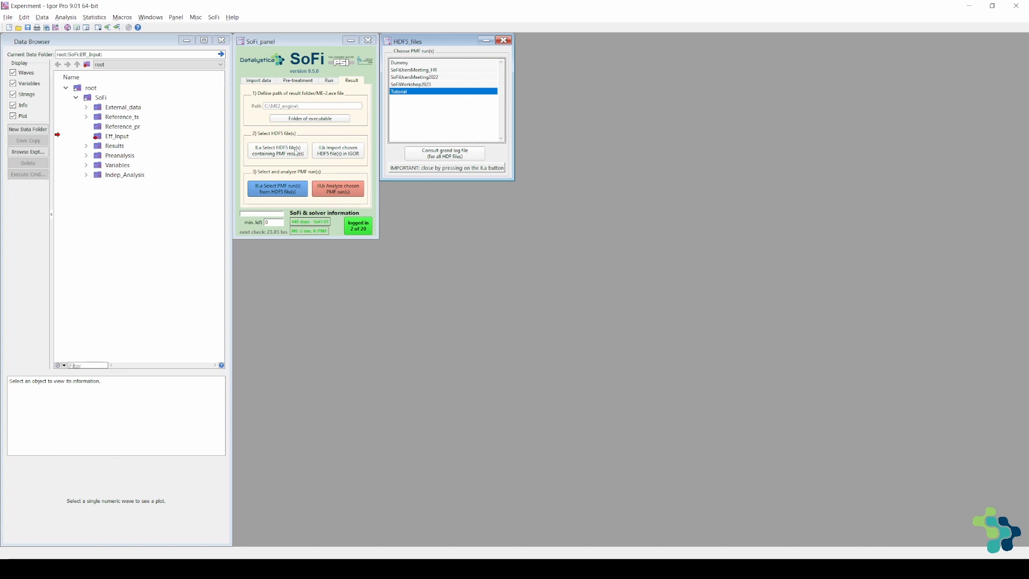
pyautogui.click(268, 152)
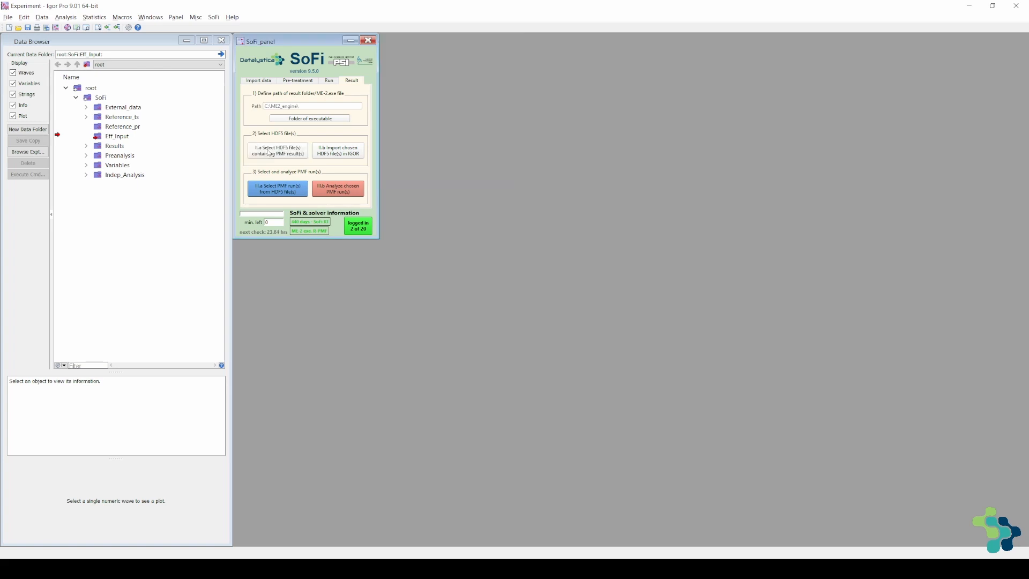
pyautogui.click(341, 154)
# Open the PMF run selection, keep the choice based on manual choice, and load the Tutorial HDF5 file
pyautogui.click(267, 193)
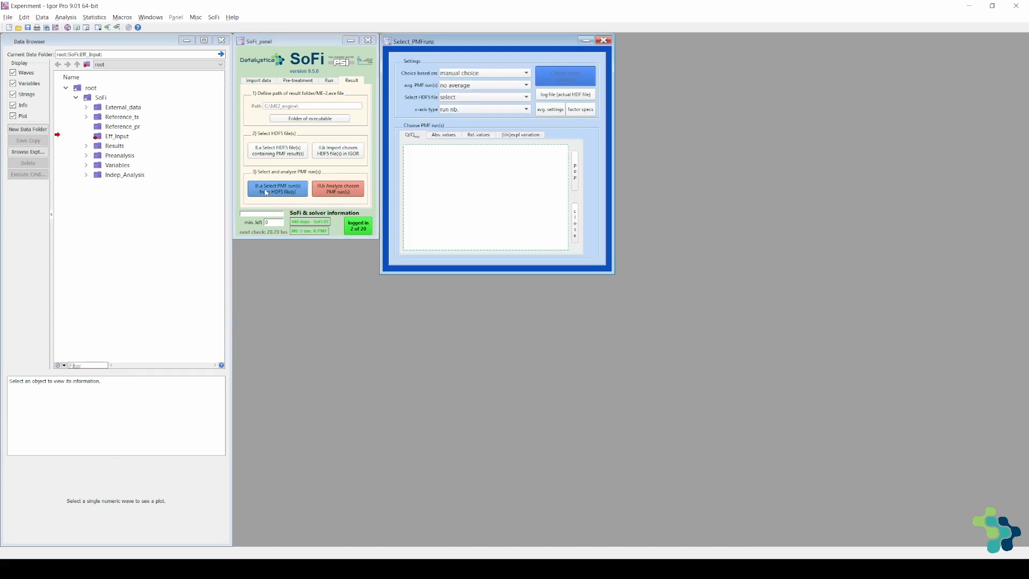
pyautogui.click(471, 75)
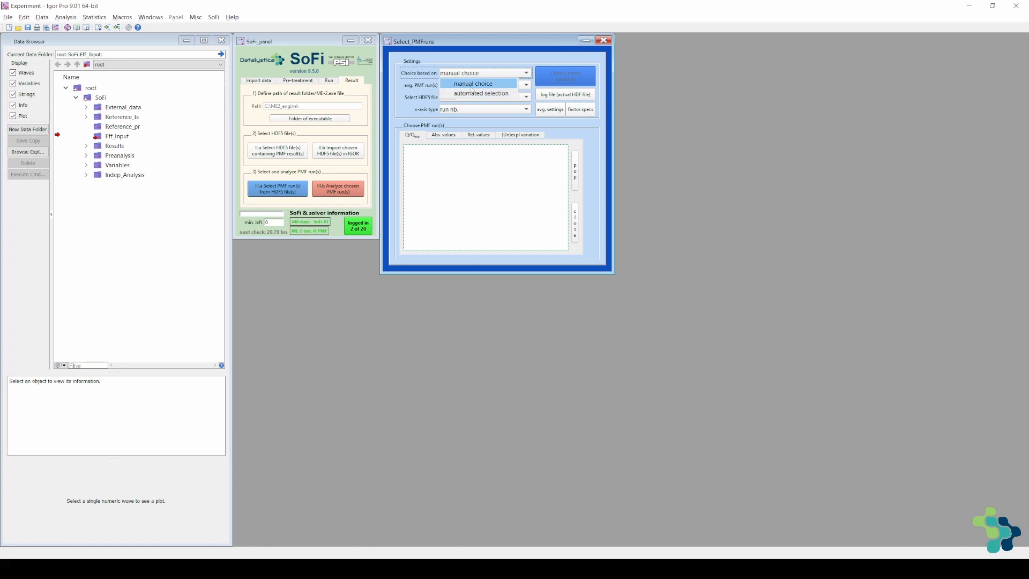
pyautogui.click(471, 85)
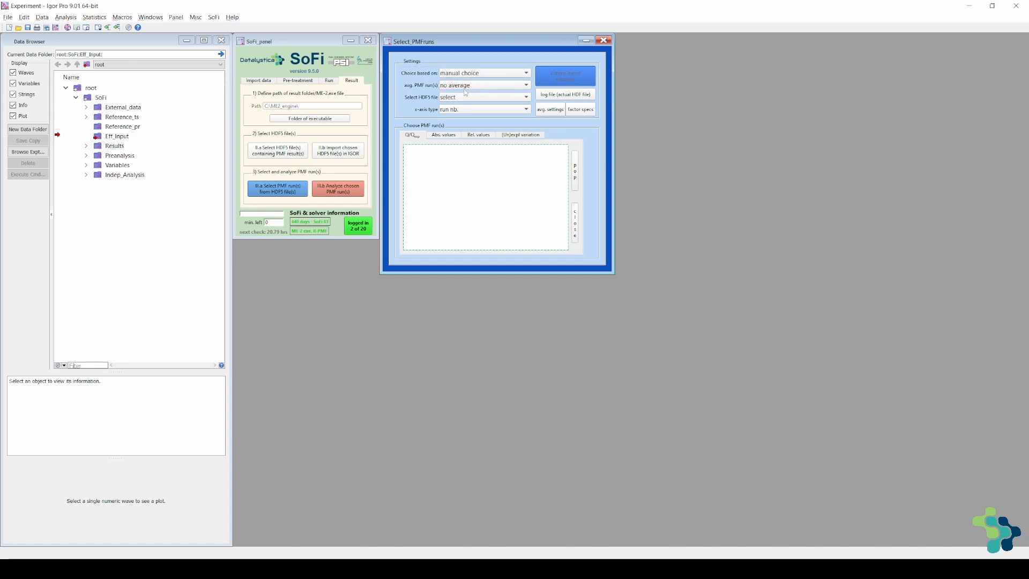
pyautogui.click(457, 98)
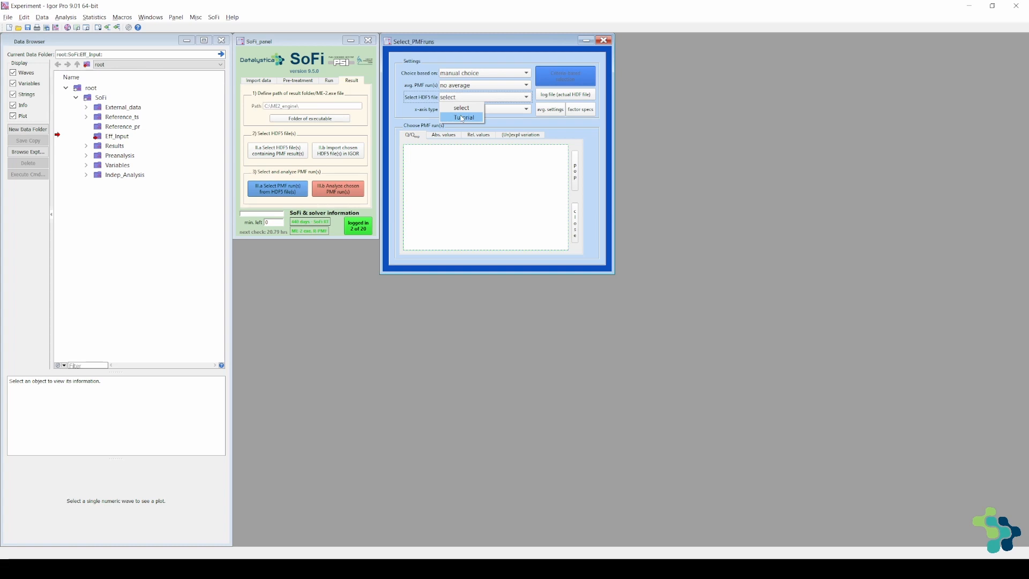
pyautogui.click(462, 118)
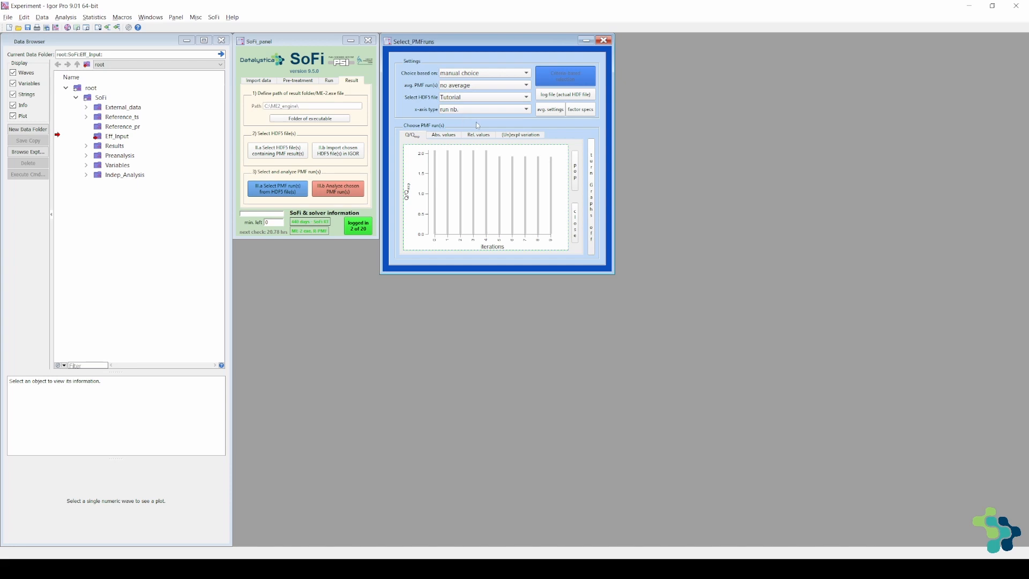
# Set the x-axis type of the Q/Qexp plot to nb. of factors
pyautogui.click(412, 185)
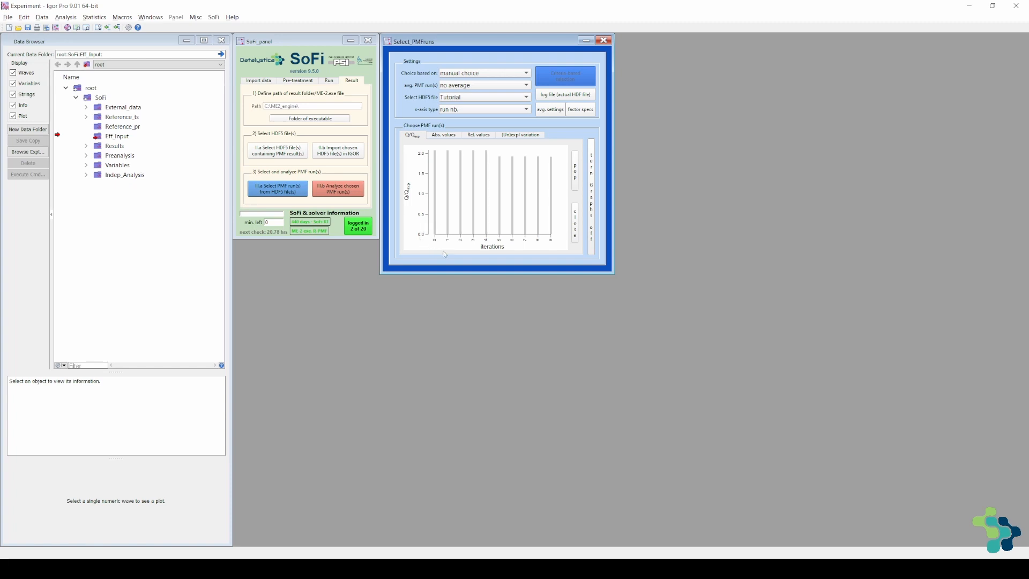
pyautogui.click(486, 111)
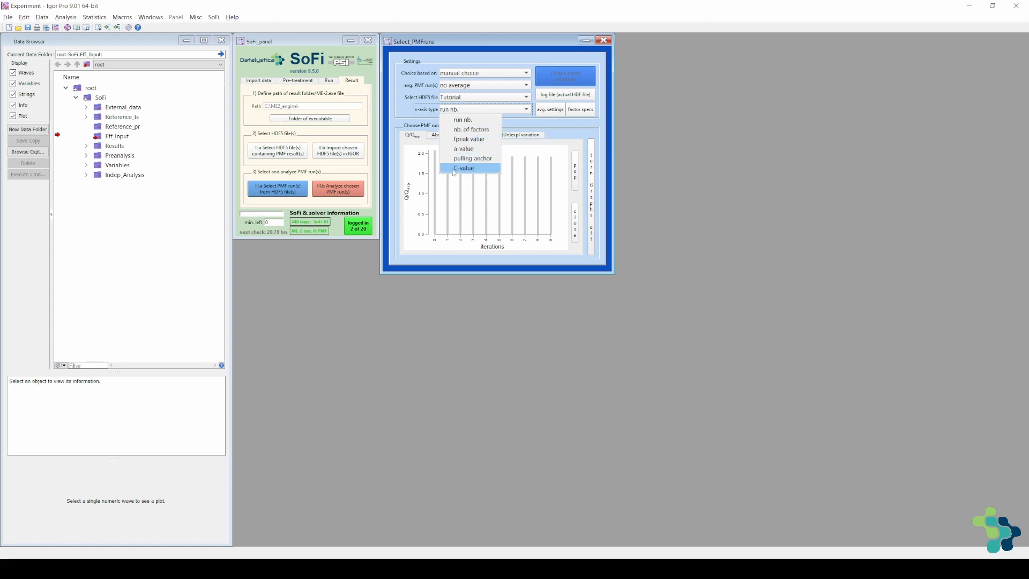
pyautogui.click(476, 132)
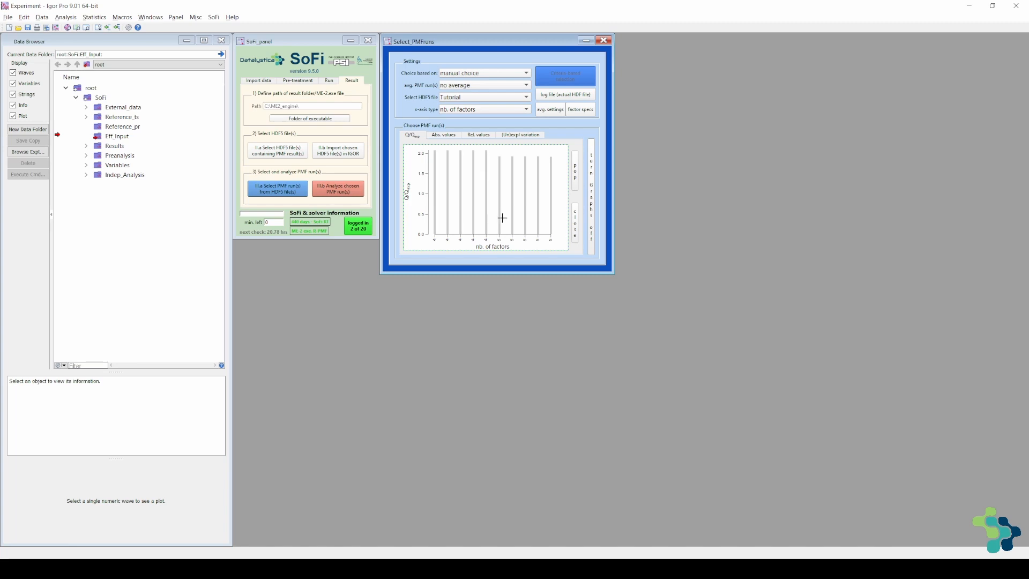
# Examine the Tutorial file's main settings, including the advanced tools, and its convergence log, then close both windows
pyautogui.click(550, 99)
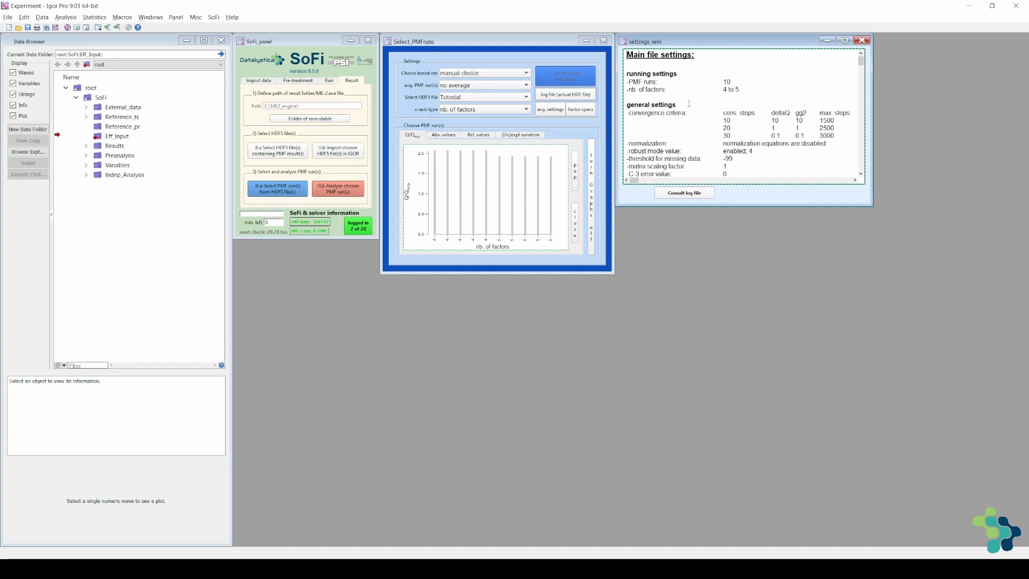
pyautogui.scroll(-5, 633, 118)
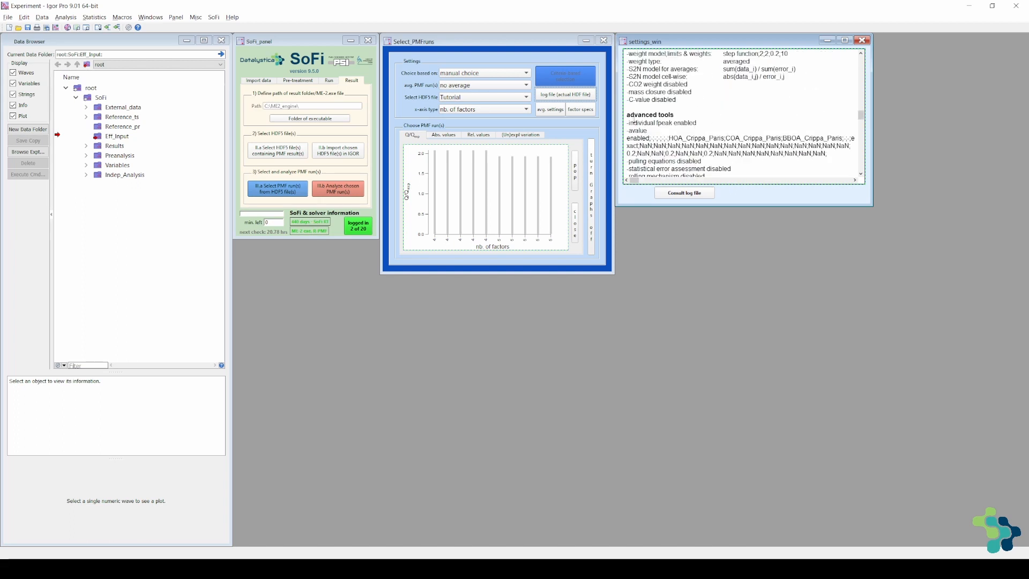
pyautogui.click(634, 122)
pyautogui.click(672, 194)
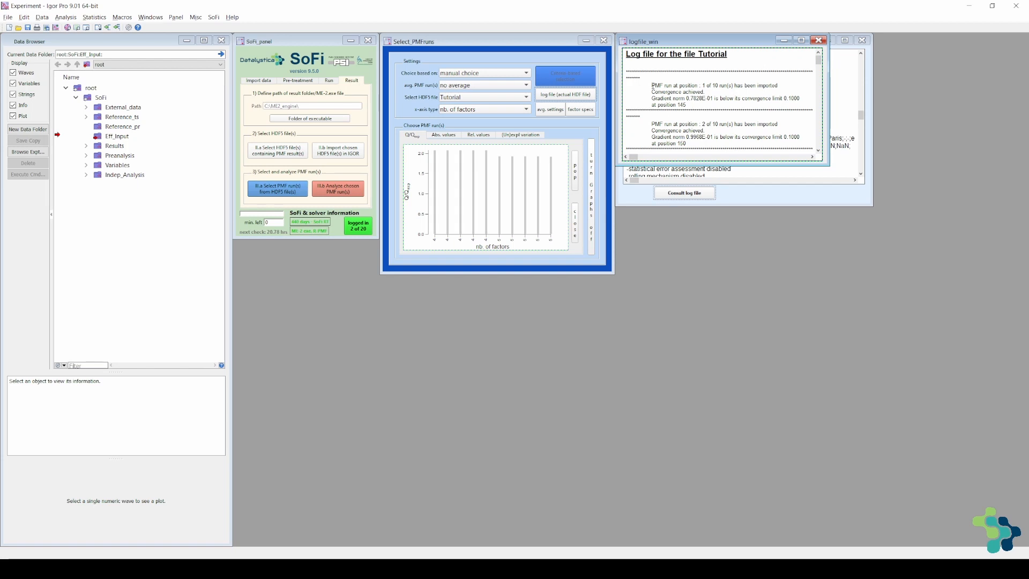
pyautogui.moveTo(652, 91); pyautogui.dragTo(707, 92)
pyautogui.click(690, 197)
pyautogui.click(548, 98)
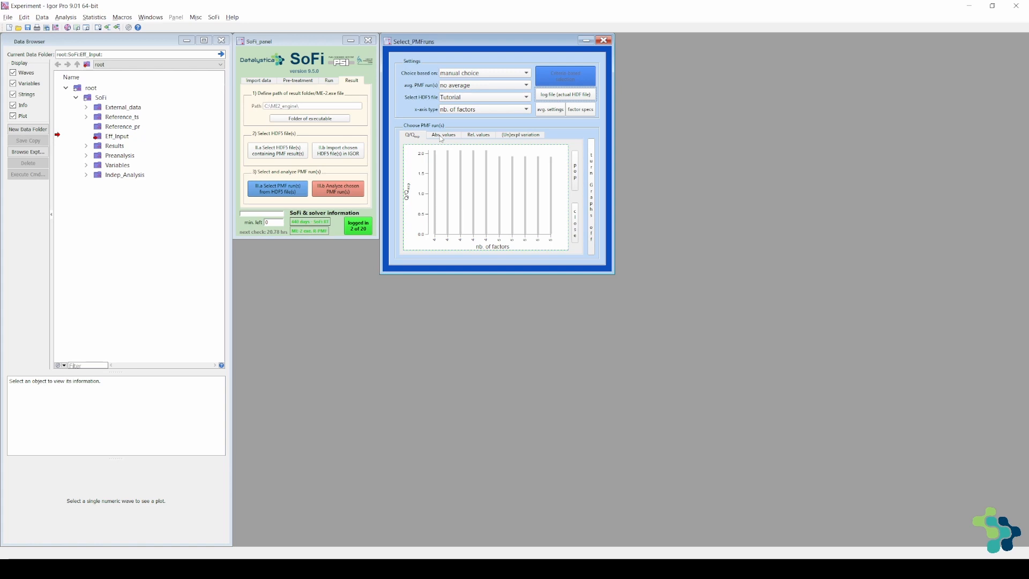
# Review the absolute values, relative values and (un)explained variation plots of the runs, then return to the Q/Qexp plot
pyautogui.click(441, 137)
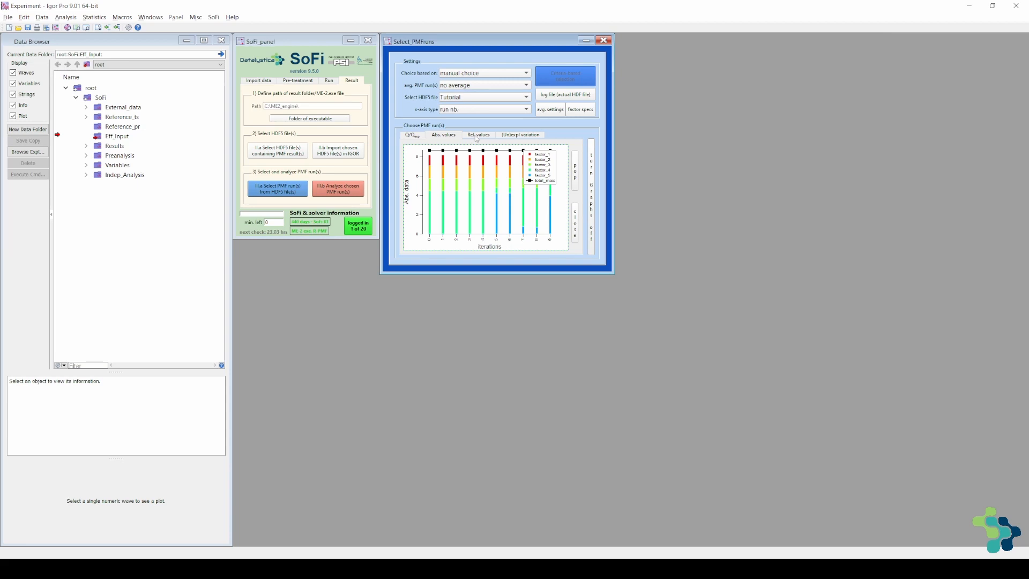
pyautogui.click(477, 137)
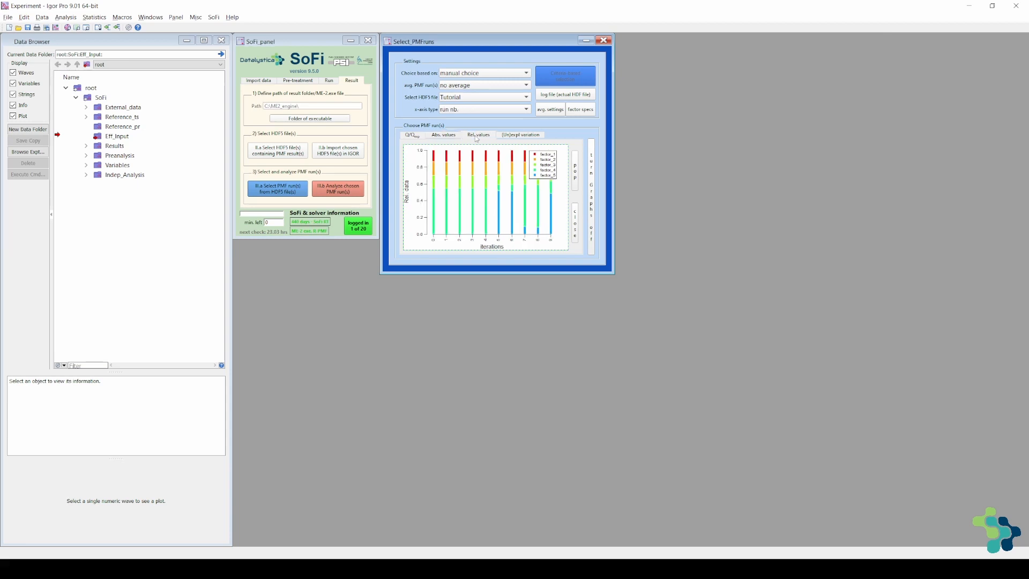
pyautogui.click(512, 137)
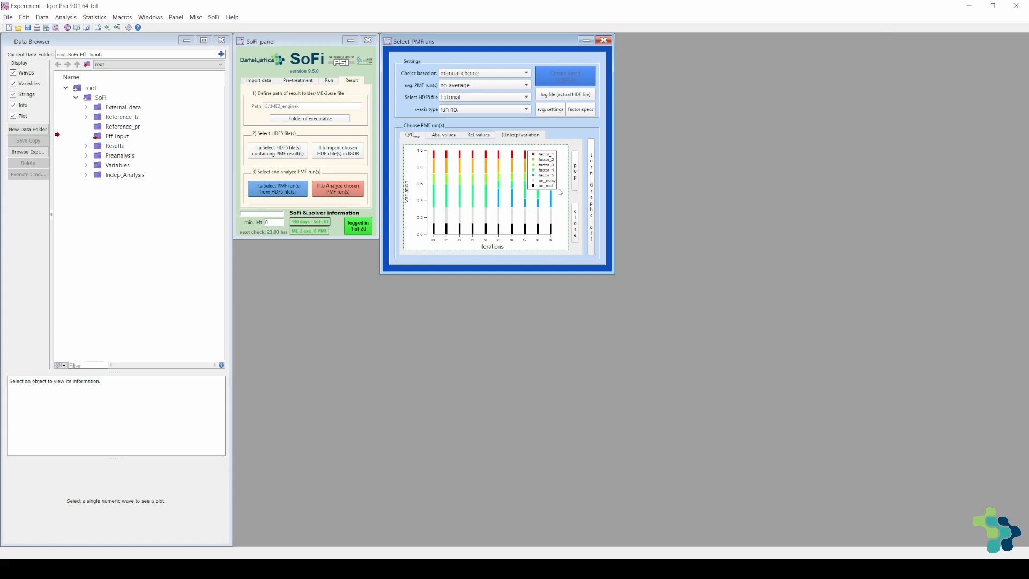
pyautogui.click(419, 139)
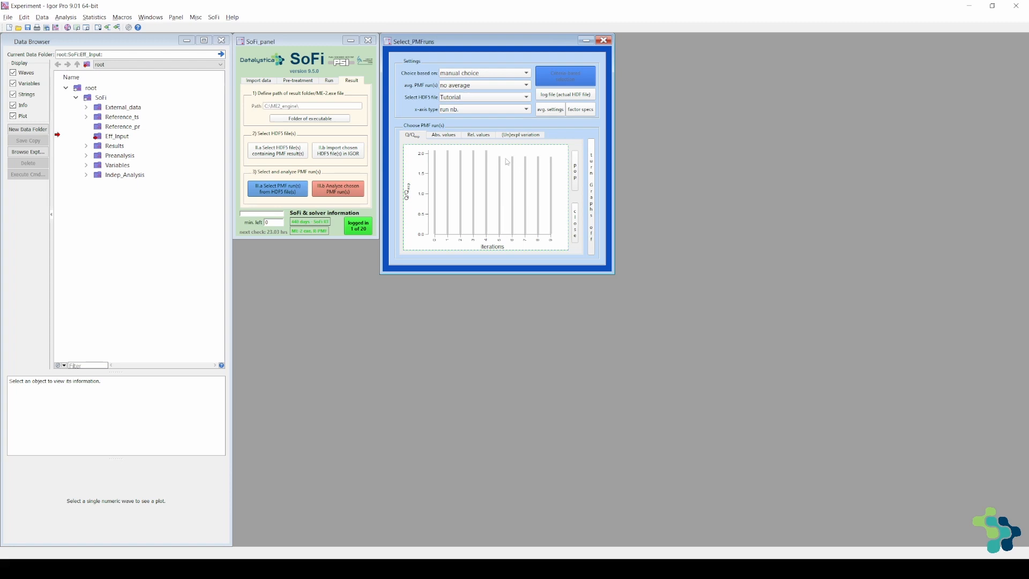
# Marquee the tops of the sixth to eighth bars in the Q/Qexp plot and select those runs with SELect current
pyautogui.moveTo(494, 151); pyautogui.dragTo(531, 168)
pyautogui.click(525, 162)
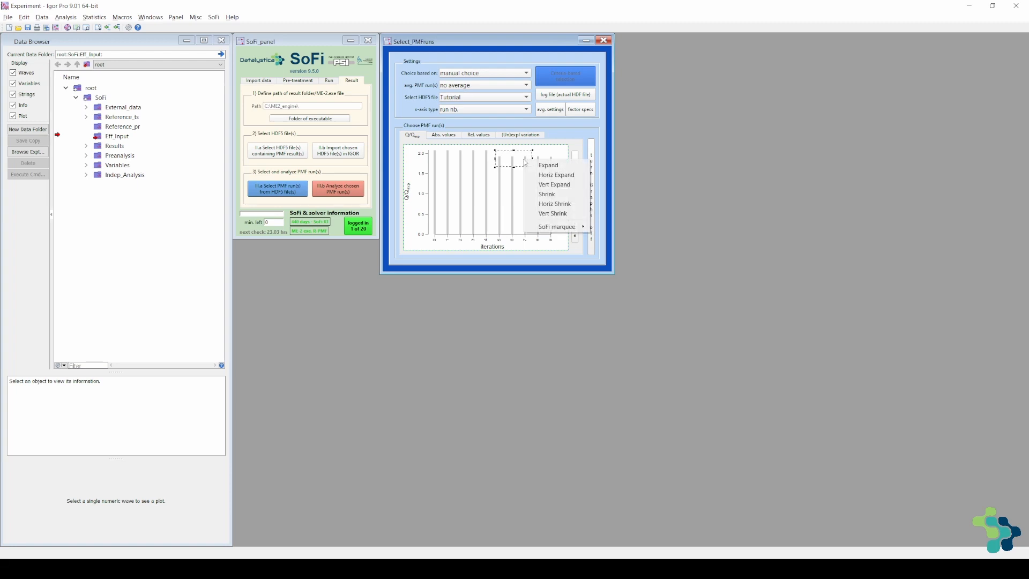
pyautogui.moveTo(557, 226)
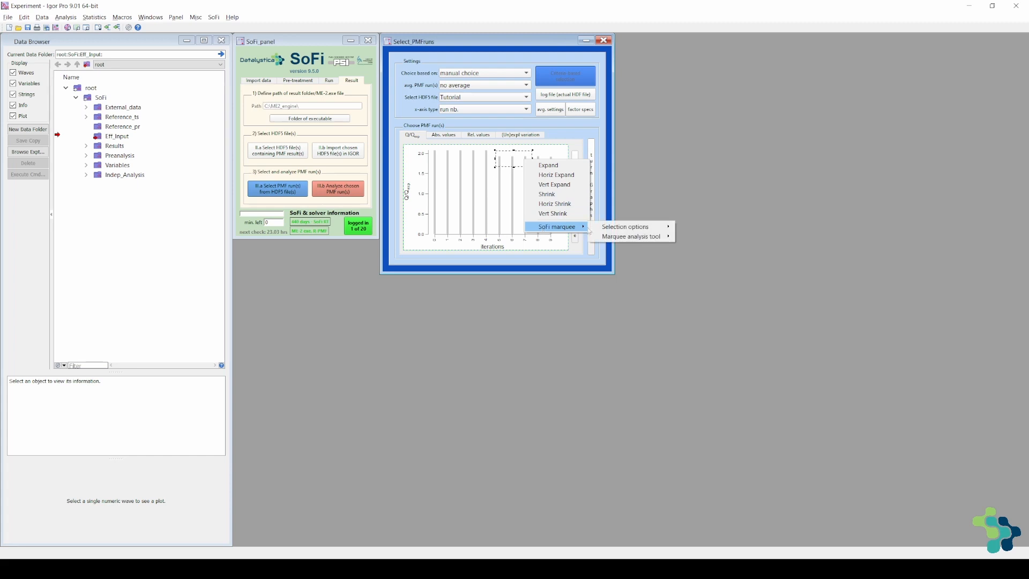
pyautogui.moveTo(614, 229)
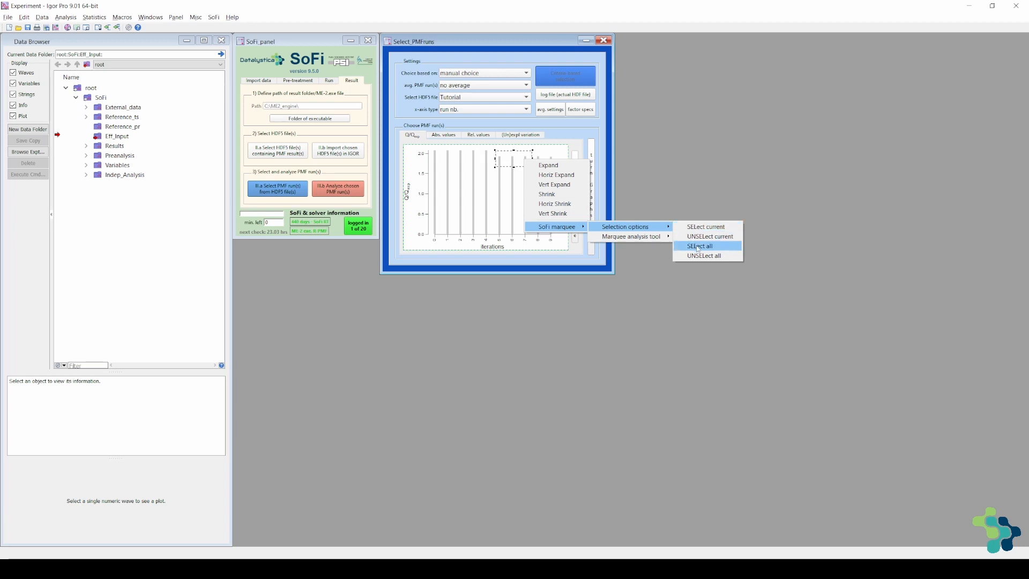
pyautogui.click(702, 230)
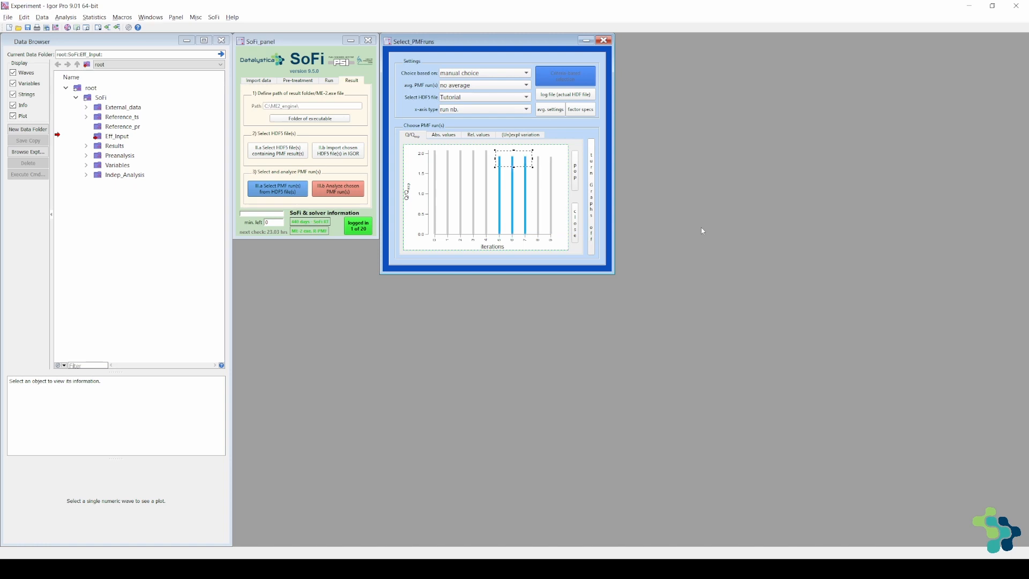
# Add the last two runs of the Q/Qexp plot to the selection using the SoFi marquee
pyautogui.click(534, 197)
pyautogui.moveTo(532, 191); pyautogui.dragTo(554, 147)
pyautogui.click(544, 168)
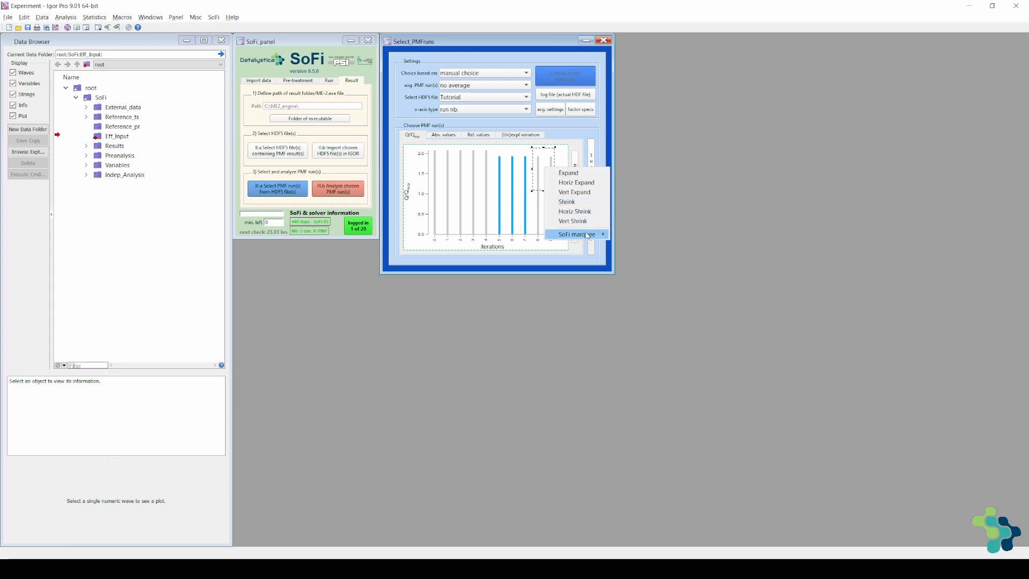
pyautogui.click(721, 232)
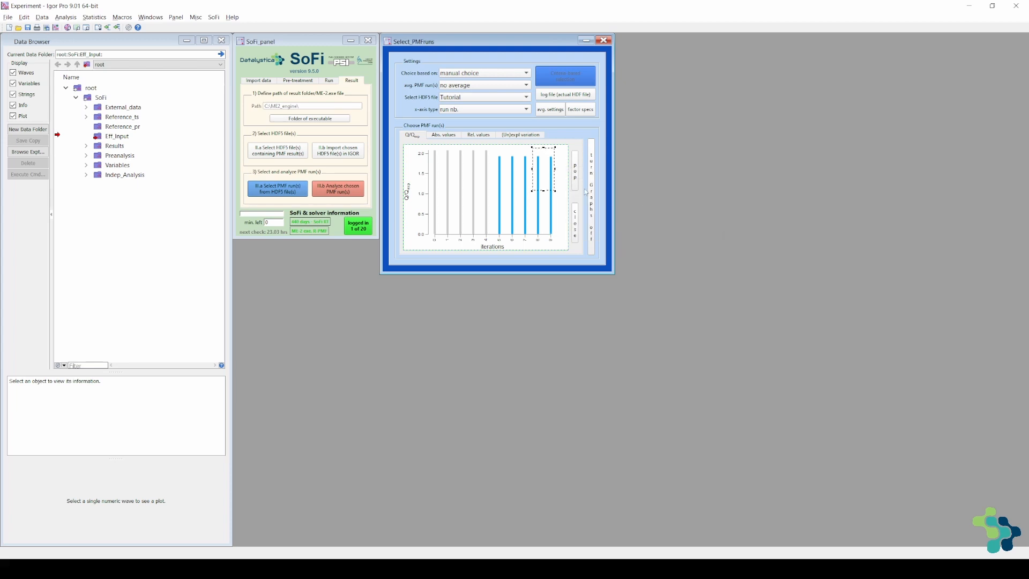
pyautogui.click(561, 186)
# Close the run selection with Tutorial as the HDF5 file and start analysing the chosen PMF runs
pyautogui.click(488, 99)
pyautogui.click(464, 117)
pyautogui.click(289, 190)
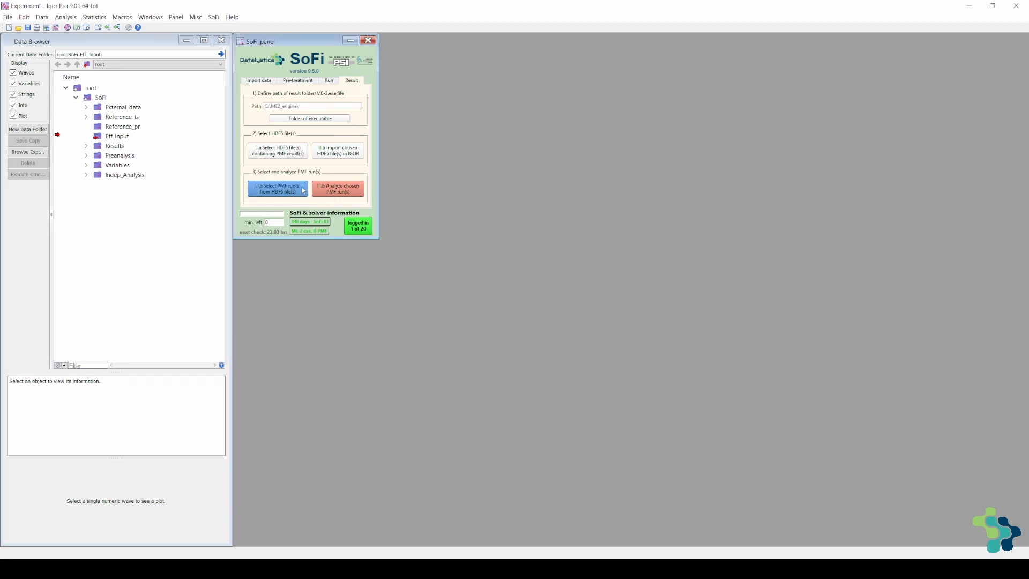
pyautogui.click(335, 191)
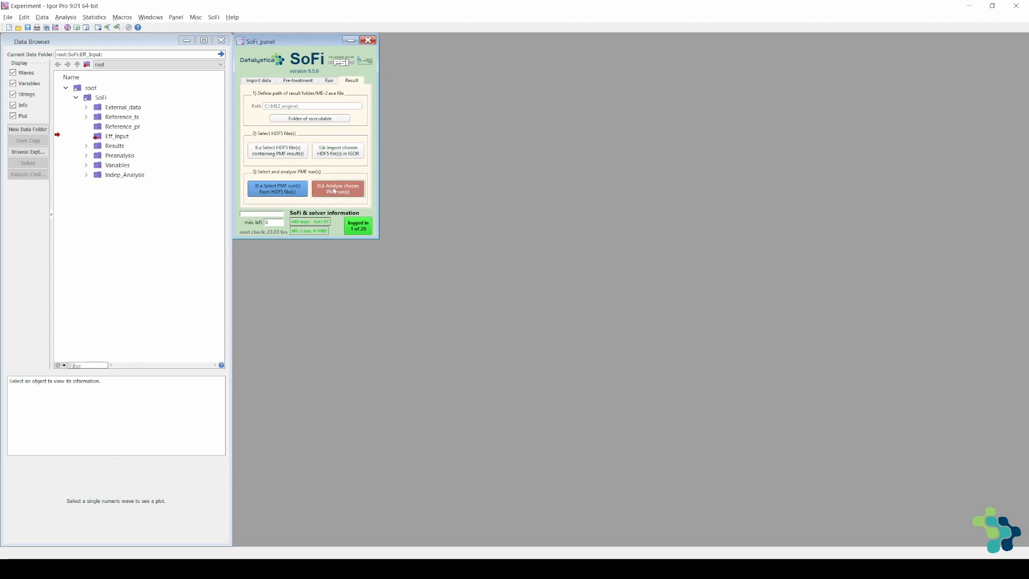